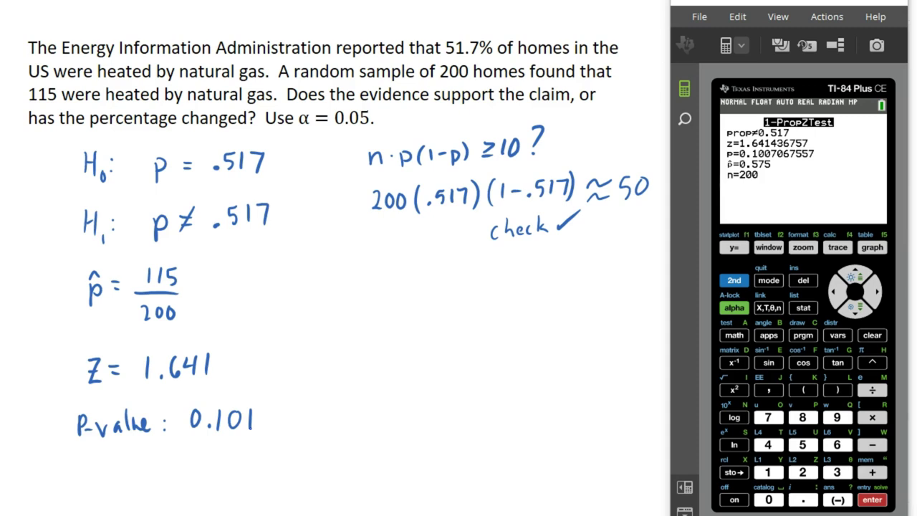
Step: Mark the p-value 0.101 as greater than 0.05, ink the decision, and scroll to the cheating problem
mouse_move(276, 414)
mouse_down()
mouse_move(281, 427)
mouse_move(316, 424)
mouse_move(313, 411)
mouse_move(338, 406)
mouse_move(355, 415)
mouse_move(346, 427)
mouse_up()
click(324, 423)
scroll(355, 426, down, 1)
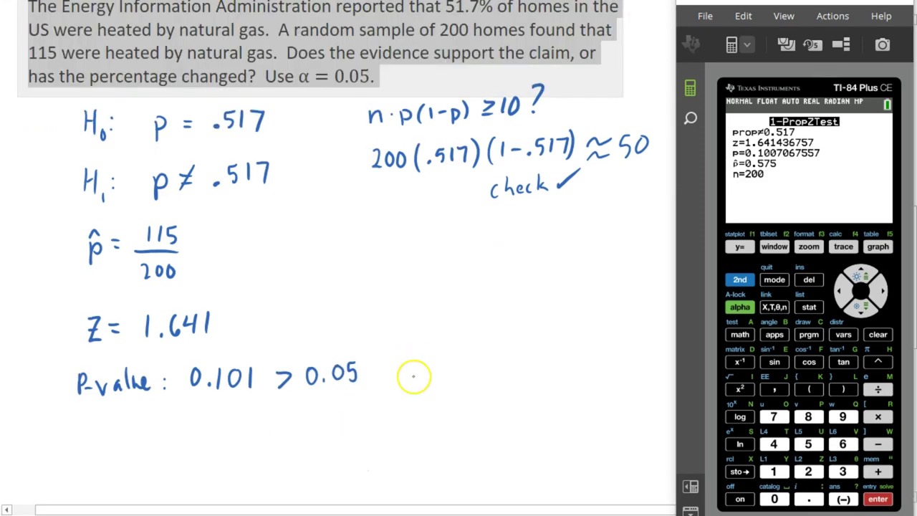
drag(406, 366, 410, 384)
mouse_move(424, 368)
mouse_down()
mouse_move(453, 378)
mouse_move(471, 364)
mouse_up()
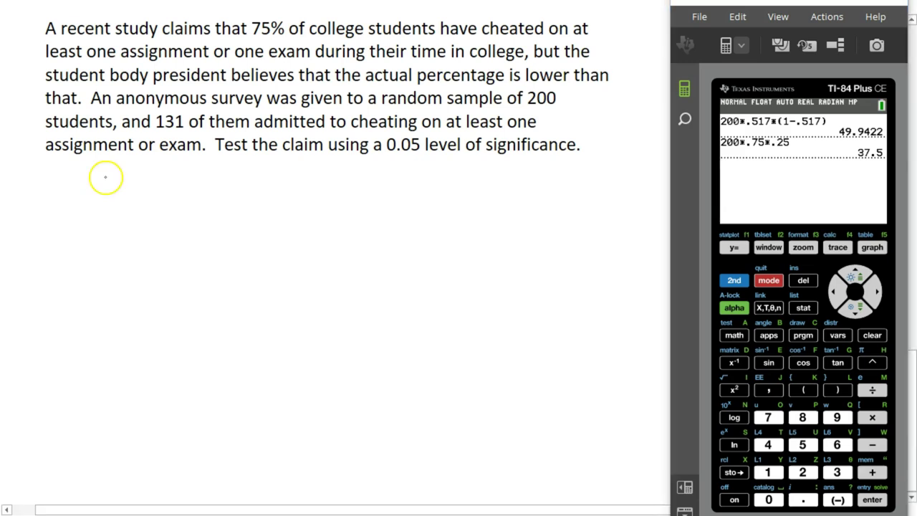
Step: Write the null hypothesis H₀: p = 0.75
mouse_move(105, 172)
mouse_down()
mouse_move(105, 191)
mouse_move(117, 179)
mouse_up()
mouse_move(116, 169)
mouse_down()
mouse_move(118, 193)
mouse_move(167, 202)
mouse_move(169, 190)
mouse_move(211, 173)
mouse_move(232, 178)
mouse_move(233, 192)
mouse_up()
click(129, 182)
click(129, 189)
click(221, 189)
mouse_move(246, 169)
mouse_down()
mouse_move(256, 168)
mouse_move(243, 191)
mouse_up()
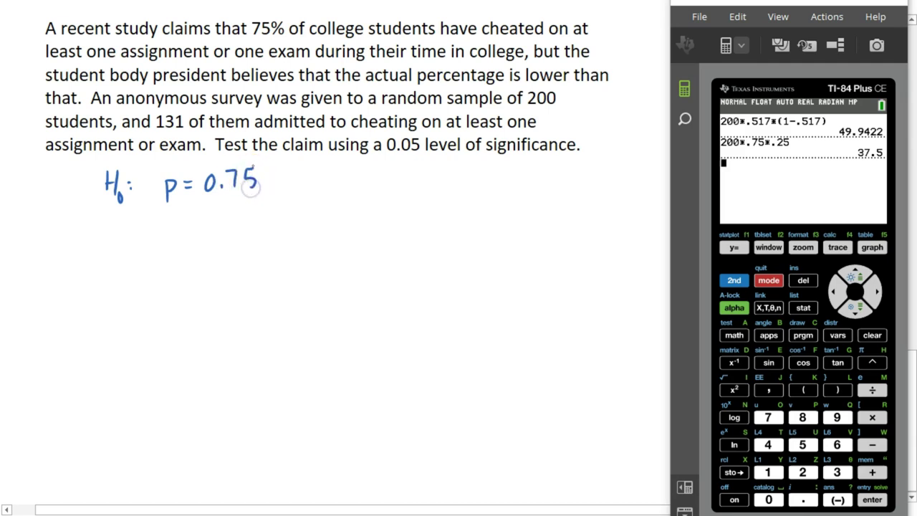
Step: Write the alternative hypothesis H₁: p < 0.75 below H₀
mouse_move(103, 222)
mouse_down()
mouse_move(103, 243)
mouse_move(114, 232)
mouse_up()
mouse_move(112, 244)
mouse_down()
mouse_move(112, 220)
mouse_move(119, 247)
mouse_up()
click(130, 227)
click(131, 238)
drag(169, 222, 169, 235)
drag(169, 222, 172, 247)
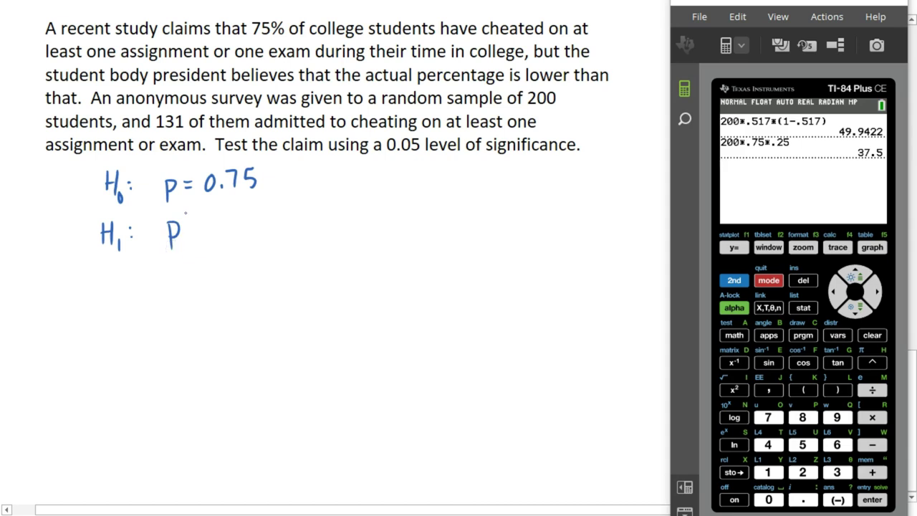
mouse_move(207, 222)
mouse_down()
mouse_move(210, 239)
mouse_move(225, 216)
mouse_move(243, 235)
mouse_move(262, 230)
mouse_up()
click(235, 233)
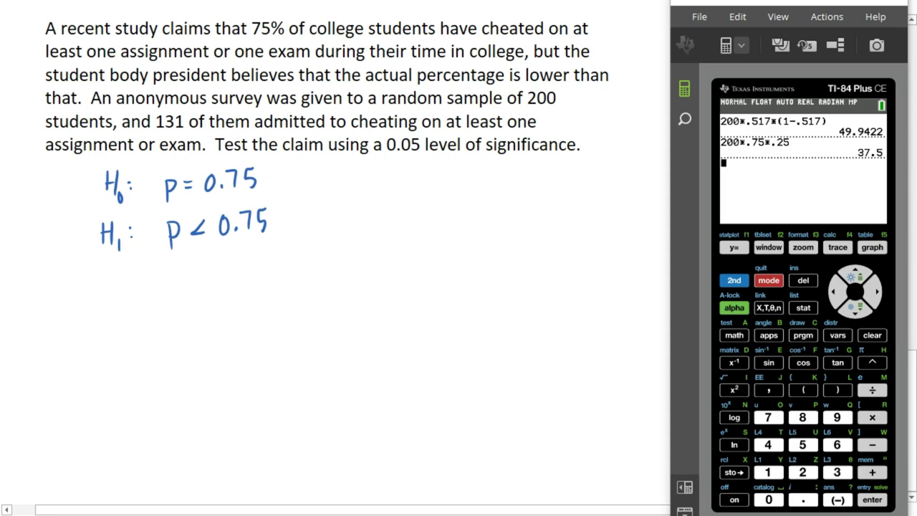
Step: Write the heading 'Check:' to the right of H₀
mouse_move(378, 180)
mouse_down()
mouse_move(378, 192)
mouse_move(419, 192)
mouse_up()
click(426, 180)
click(426, 189)
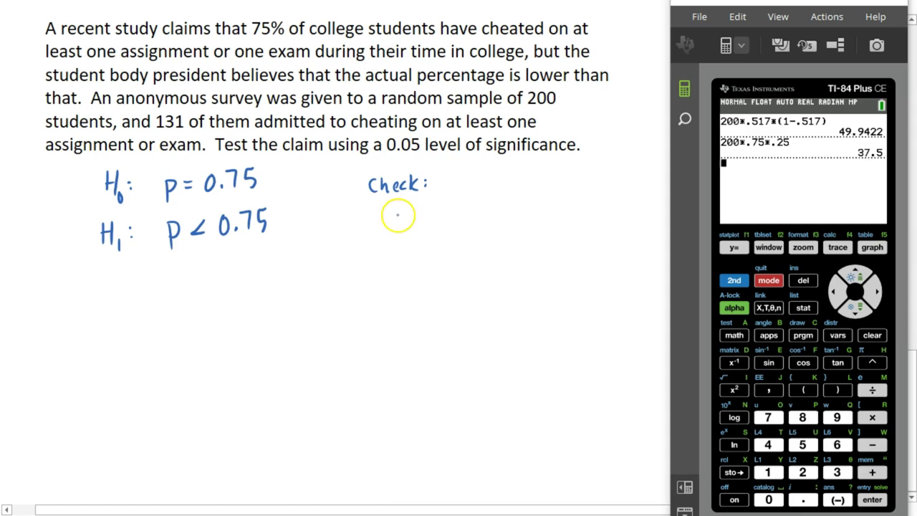
Step: Ink 200(.75)(.25) ≥ 10 with a tick under 'Check:', then start a Z line below
mouse_move(394, 210)
mouse_down()
mouse_move(394, 229)
mouse_move(424, 212)
mouse_move(446, 230)
mouse_move(468, 210)
mouse_move(461, 228)
mouse_move(527, 226)
mouse_move(538, 206)
mouse_up()
click(451, 226)
click(507, 225)
drag(544, 201, 547, 226)
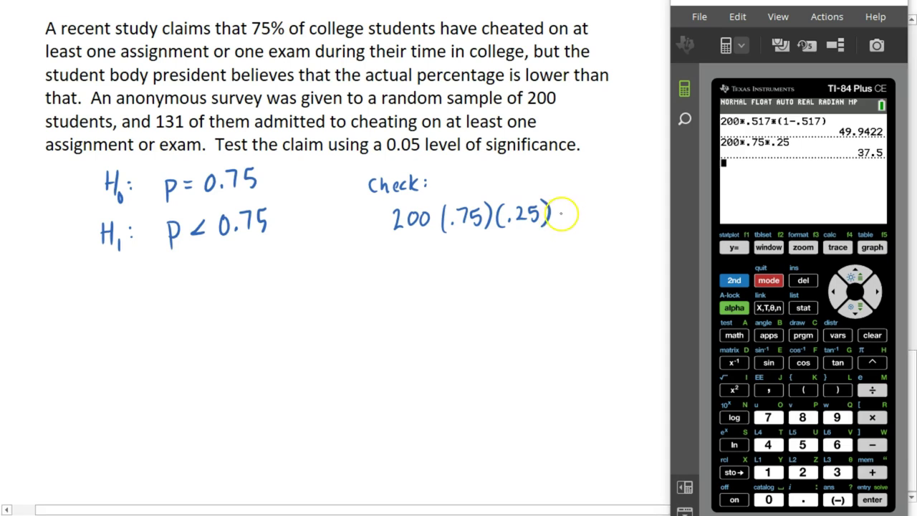
mouse_move(564, 209)
mouse_down()
mouse_move(619, 216)
mouse_move(649, 194)
mouse_up()
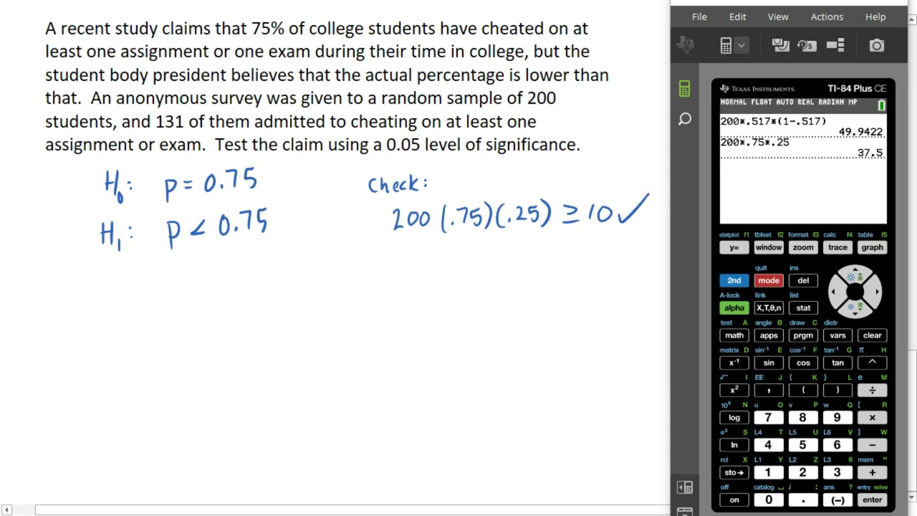
mouse_move(100, 288)
mouse_down()
mouse_move(116, 310)
mouse_move(117, 299)
mouse_up()
Step: Finish the 'Z:' label and open 1-PropZTest from the calculator's STAT TESTS menu
click(129, 292)
click(129, 299)
click(802, 307)
click(870, 291)
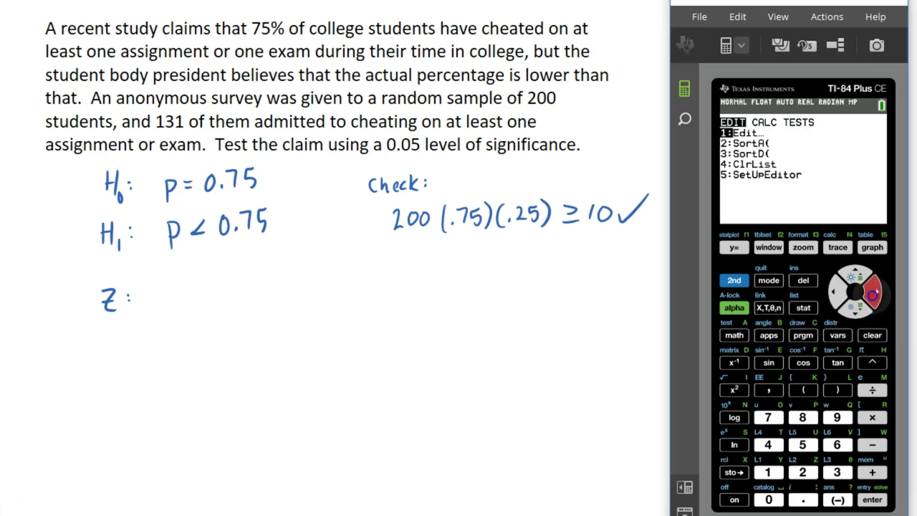
click(871, 291)
click(871, 499)
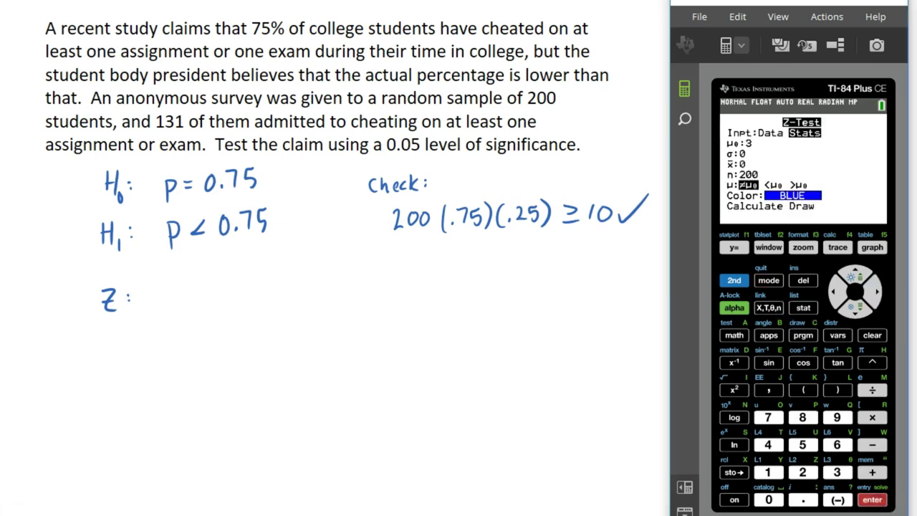
key(Escape)
key(Down)
key(Down)
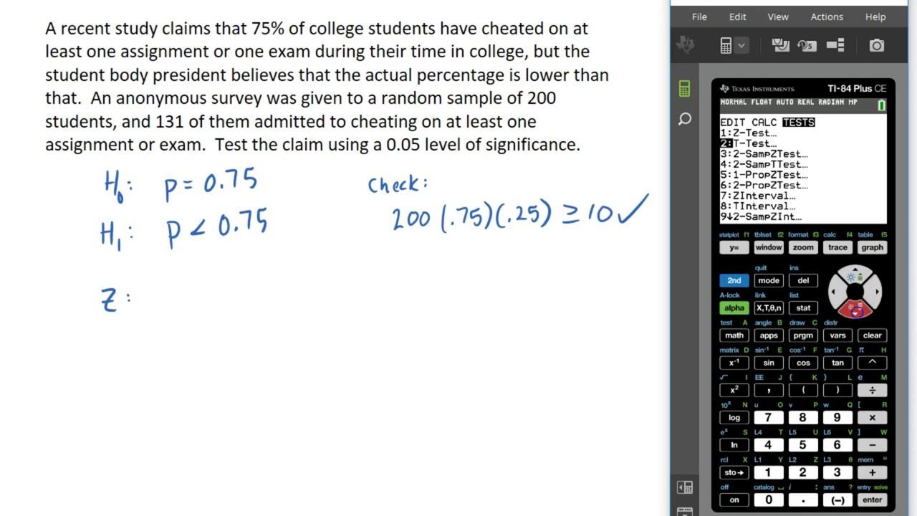
key(Down)
key(Down)
key(Return)
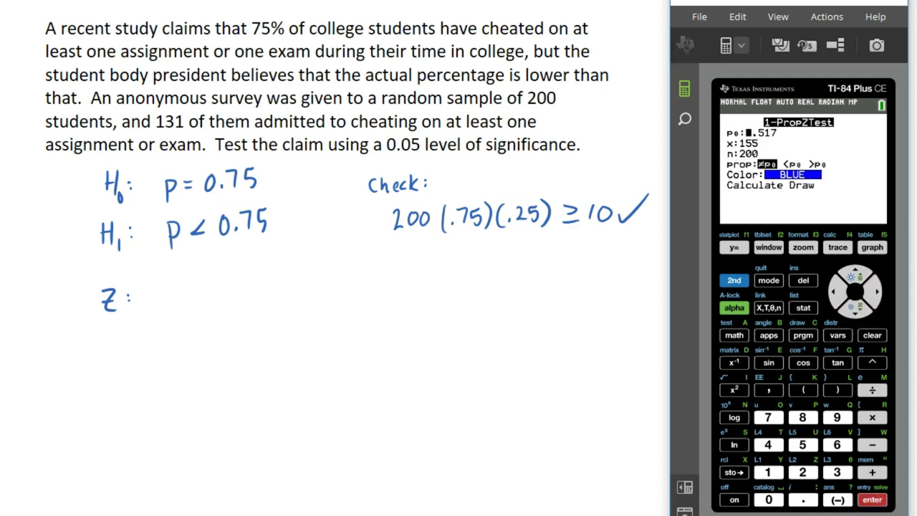
Step: Enter p0 = .75, x = 131, n = 200, choose <p0, and calculate z and p
text(.)
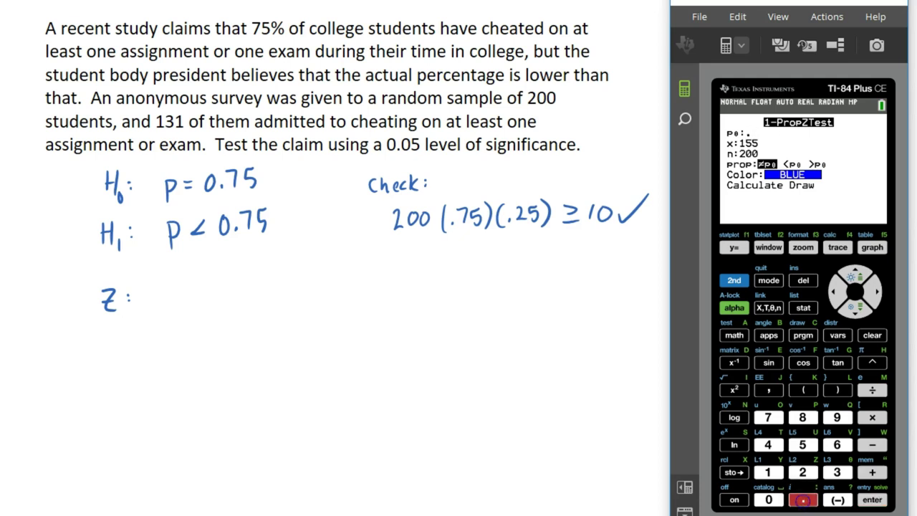
text(75)
key(Down)
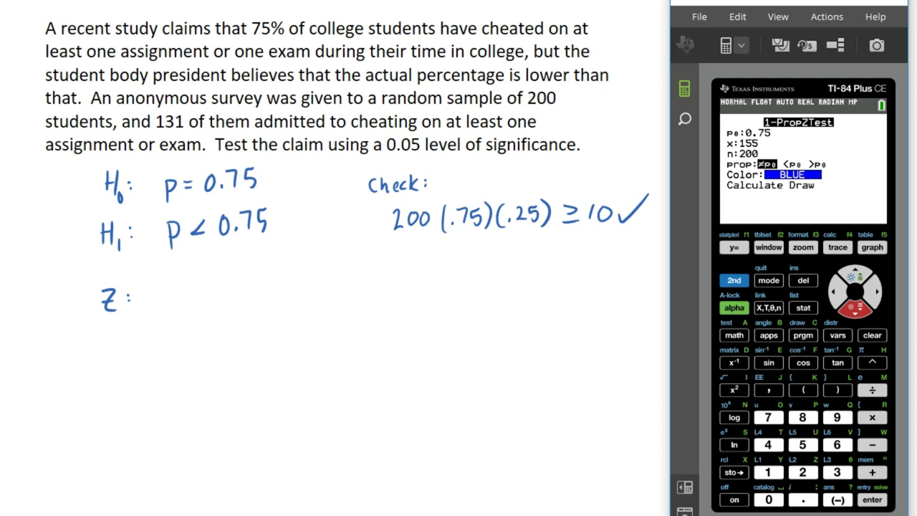
text(13)
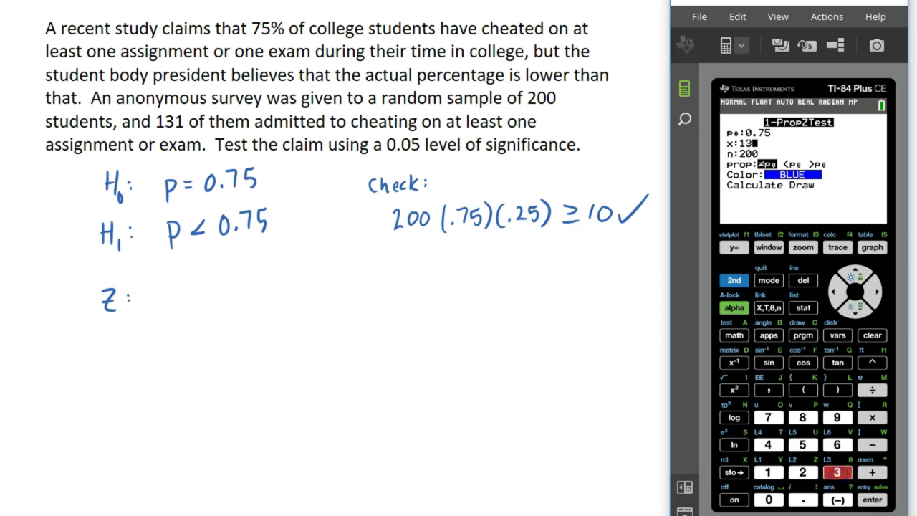
text(1)
key(Down)
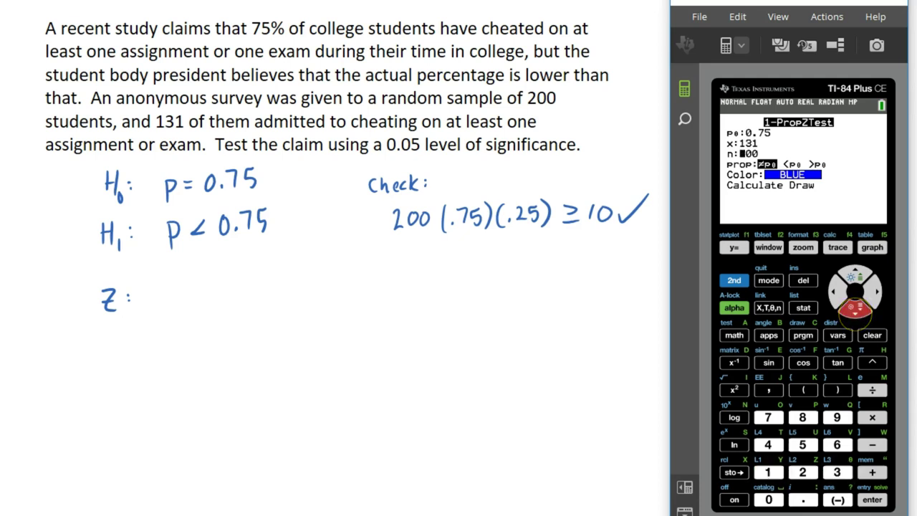
key(Down)
key(Right)
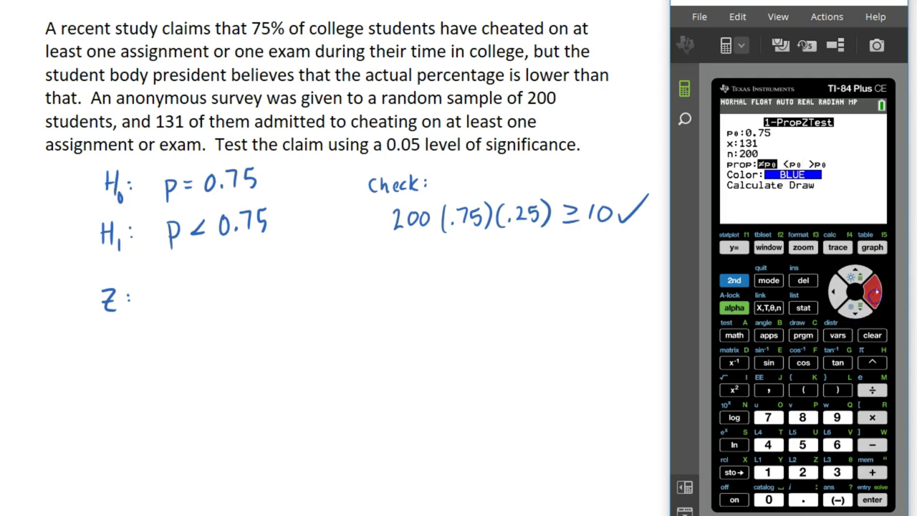
click(871, 499)
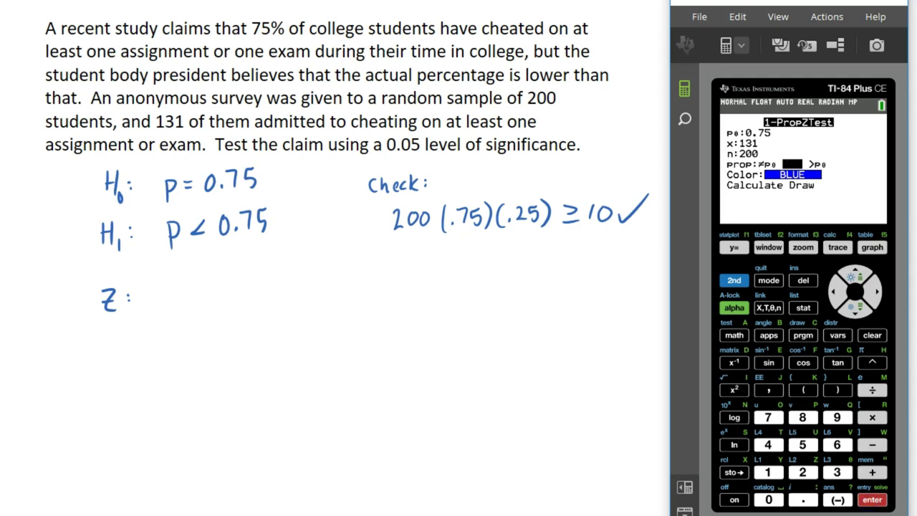
click(849, 312)
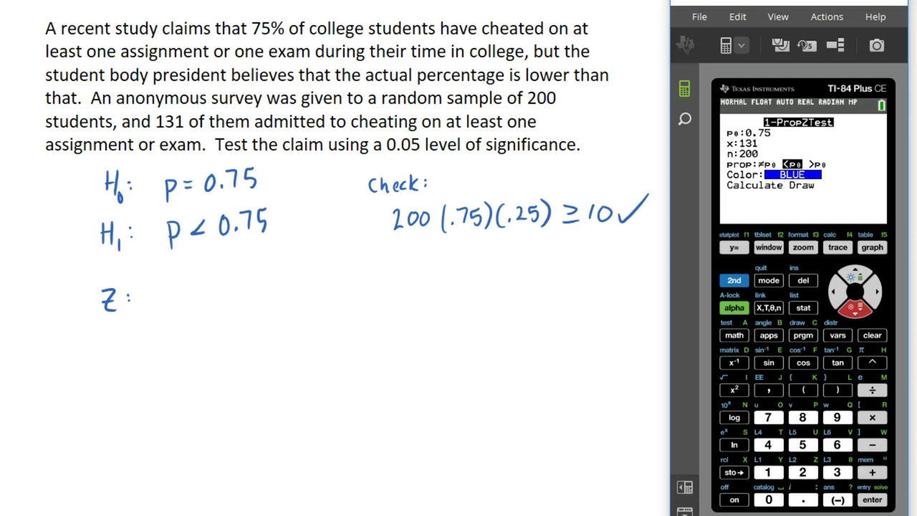
click(871, 499)
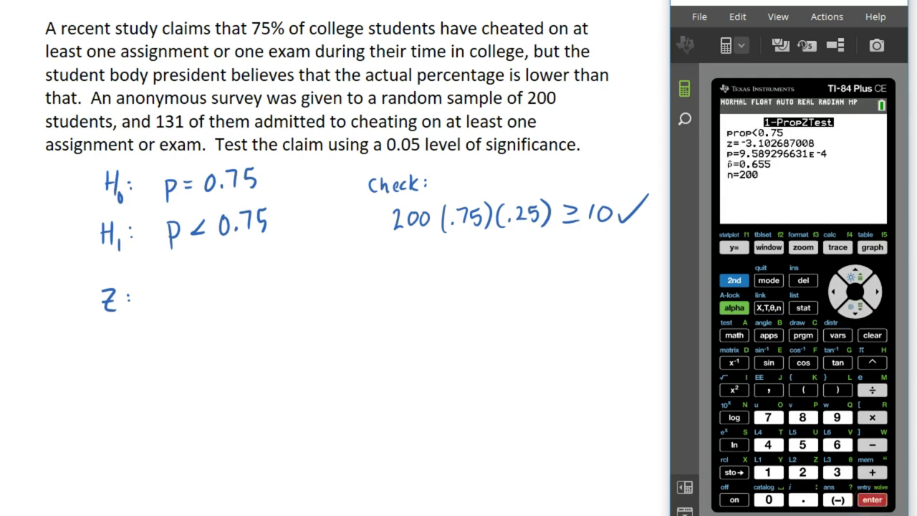
Step: Record z: -3.103 and write the 'p-value:' label beneath it
mouse_move(151, 295)
mouse_down()
mouse_move(194, 306)
mouse_move(213, 284)
mouse_move(231, 295)
mouse_move(223, 306)
mouse_up()
click(186, 300)
mouse_move(79, 343)
mouse_down()
mouse_move(81, 372)
mouse_move(128, 356)
mouse_move(155, 365)
mouse_up()
click(164, 351)
click(164, 360)
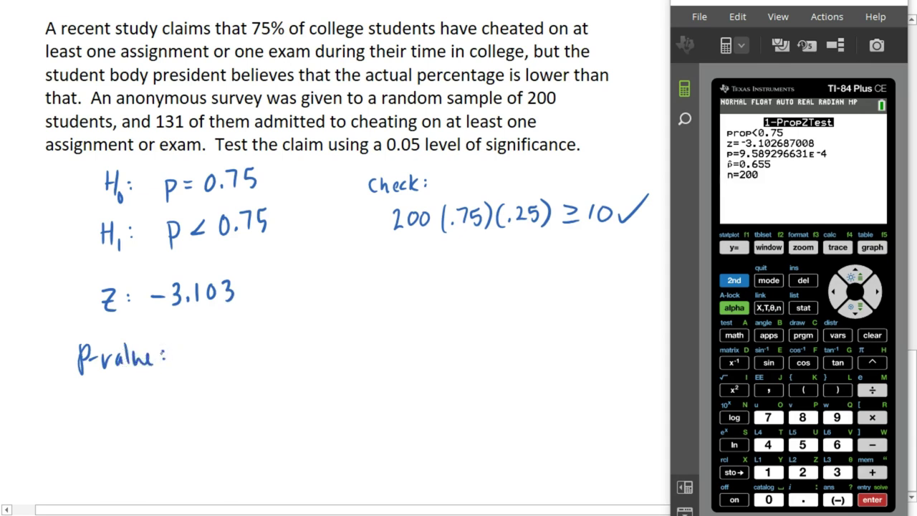
Step: Write the p-value 9.59×10⁻⁴ and its decimal form 0.00096
mouse_move(194, 344)
mouse_down()
mouse_move(185, 354)
mouse_move(192, 363)
mouse_move(247, 354)
mouse_move(238, 354)
mouse_up()
click(201, 361)
mouse_move(252, 343)
mouse_down()
mouse_move(252, 354)
mouse_move(262, 349)
mouse_up()
drag(269, 343, 289, 337)
mouse_move(287, 328)
mouse_down()
mouse_move(287, 343)
mouse_move(323, 346)
mouse_move(316, 353)
mouse_move(342, 351)
mouse_move(349, 335)
mouse_move(368, 351)
mouse_move(373, 337)
mouse_up()
mouse_move(388, 335)
mouse_down()
mouse_move(381, 348)
mouse_move(388, 336)
mouse_move(402, 338)
mouse_move(417, 357)
mouse_up()
drag(437, 335, 432, 350)
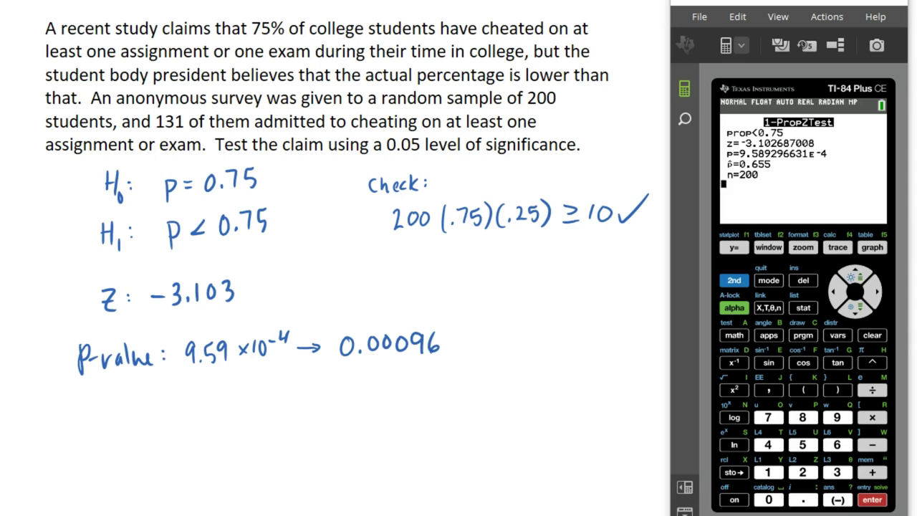
Step: Star H₀, write 'Reject Null' beside the p-value, and conclude cheating is below 75%
click(73, 181)
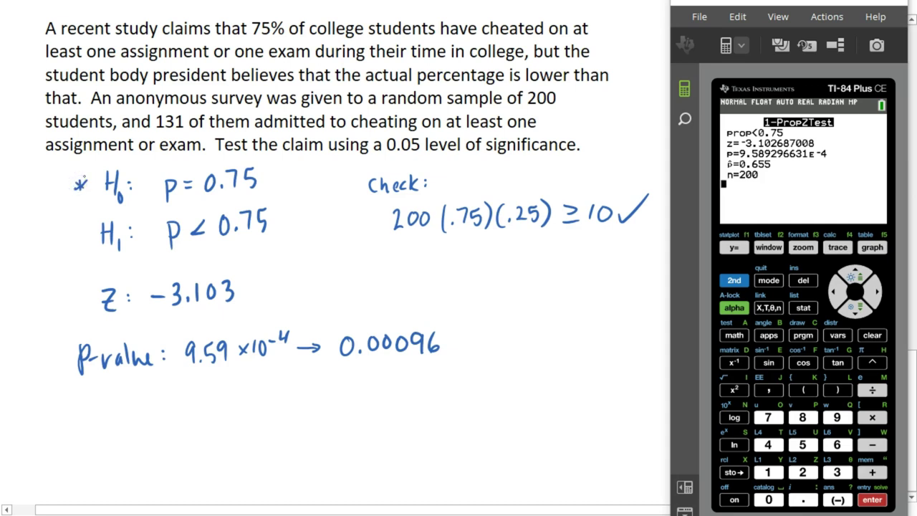
mouse_move(487, 328)
mouse_down()
mouse_move(502, 348)
mouse_move(515, 344)
mouse_move(513, 332)
mouse_move(524, 345)
mouse_move(569, 338)
mouse_move(569, 320)
mouse_move(587, 341)
mouse_move(600, 321)
mouse_move(600, 342)
mouse_up()
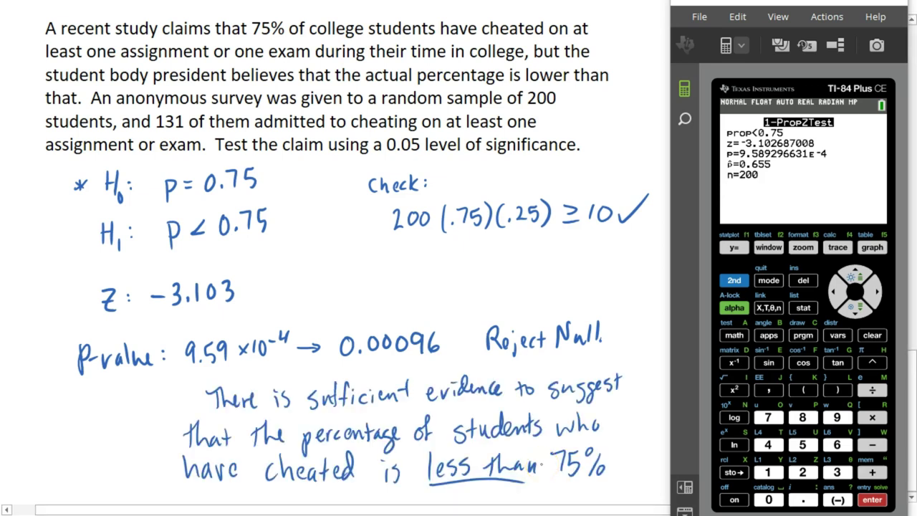
click(615, 467)
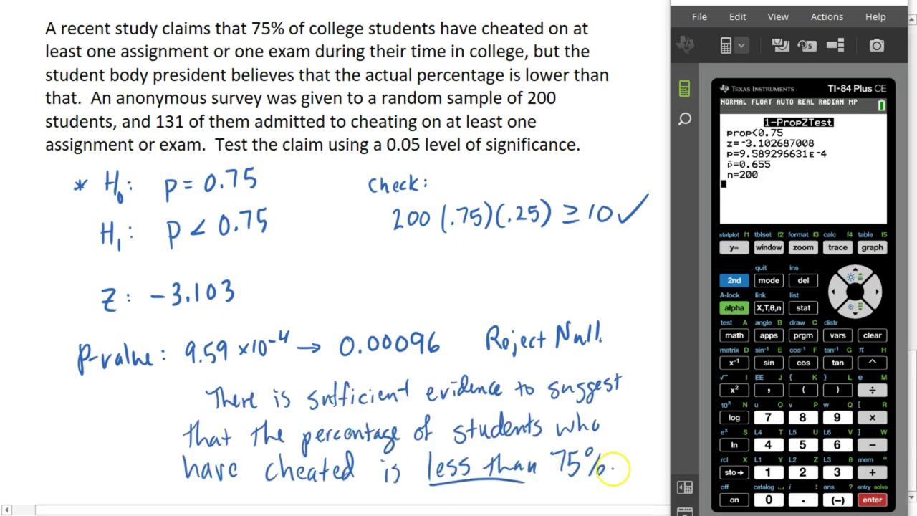